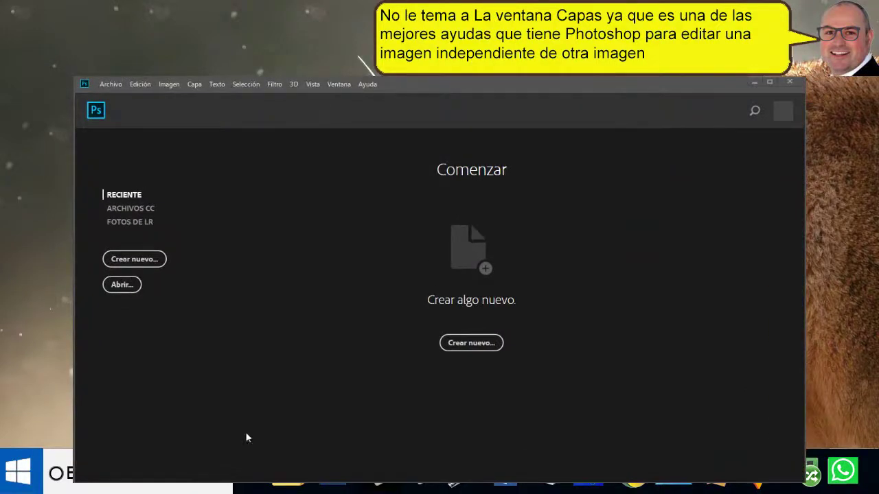
- Select files 21, 25, 26 and 27 in the Escritore folder and open them together
click(121, 287)
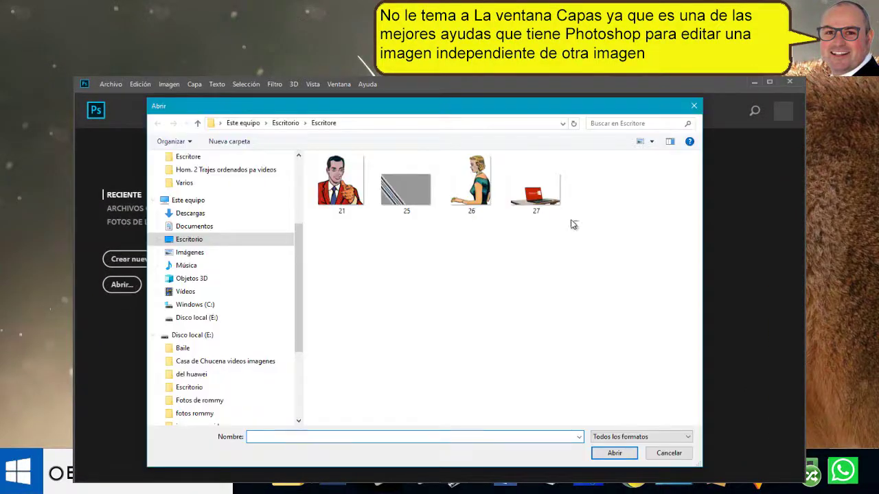
drag(424, 184, 322, 169)
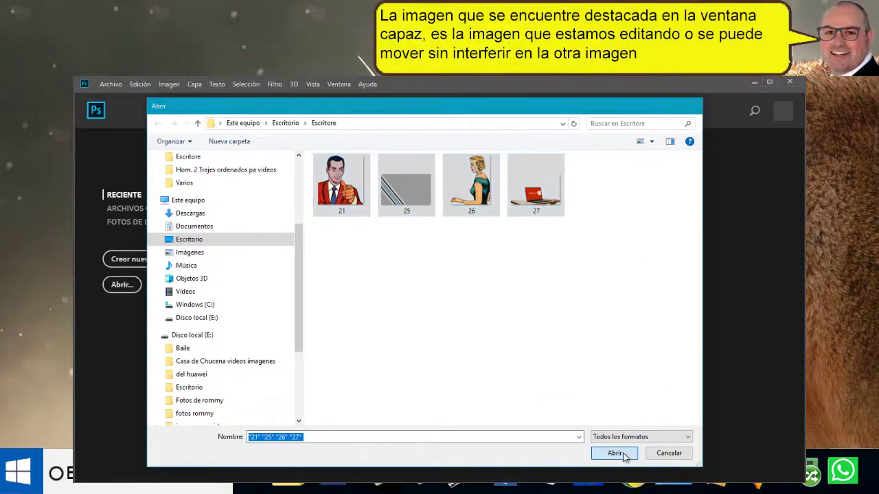
click(616, 453)
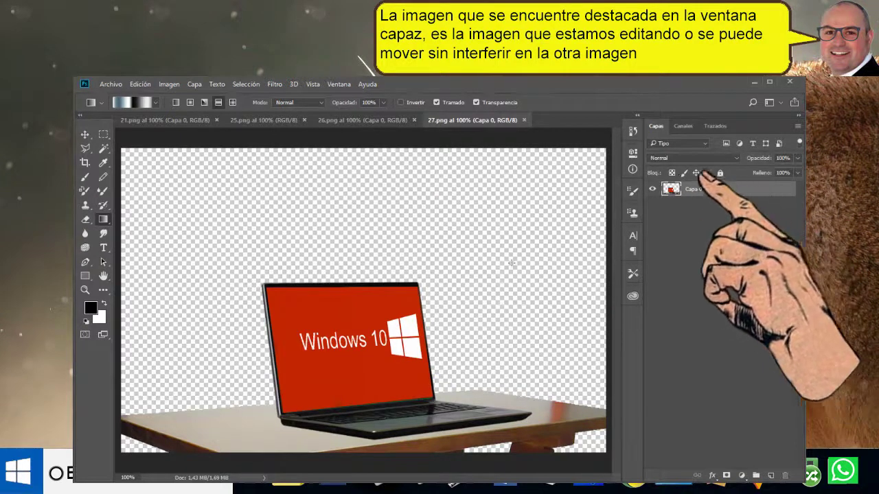
- Select the whole striped canvas of 25.png with the Rectangular Marquee and copy it
click(363, 121)
click(284, 121)
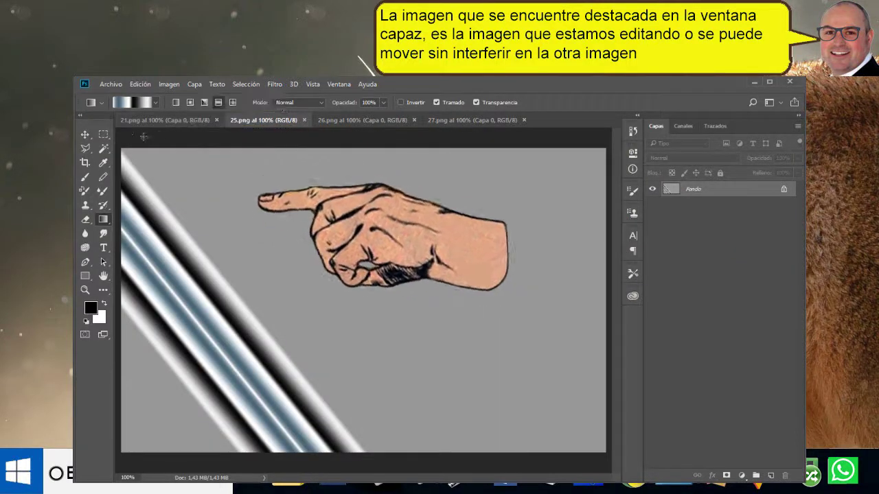
click(104, 135)
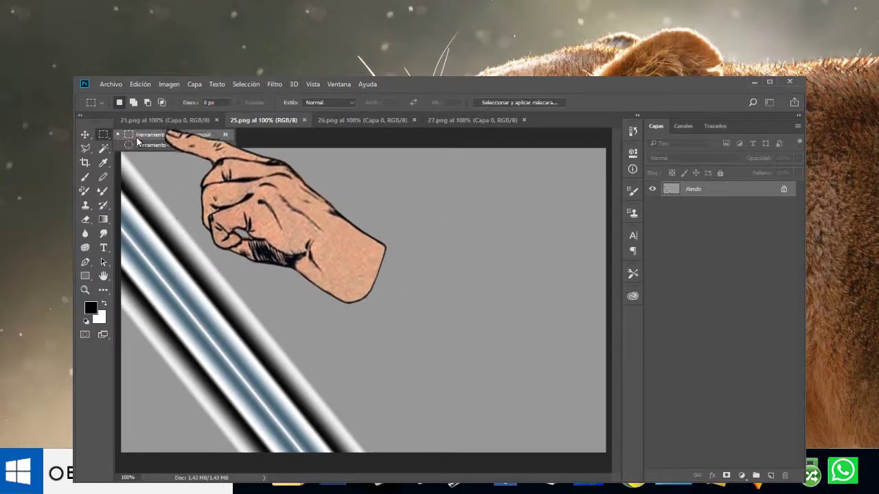
click(136, 136)
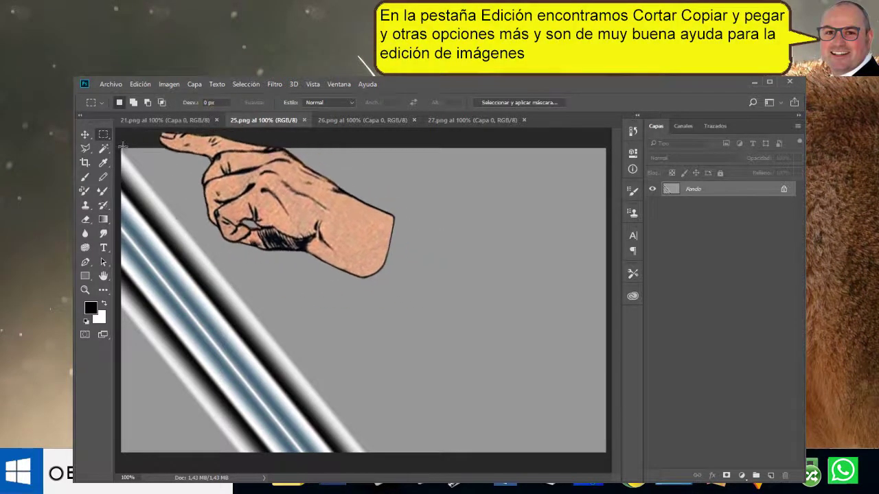
mouse_move(122, 149)
mouse_down()
mouse_move(407, 397)
mouse_move(607, 461)
mouse_up()
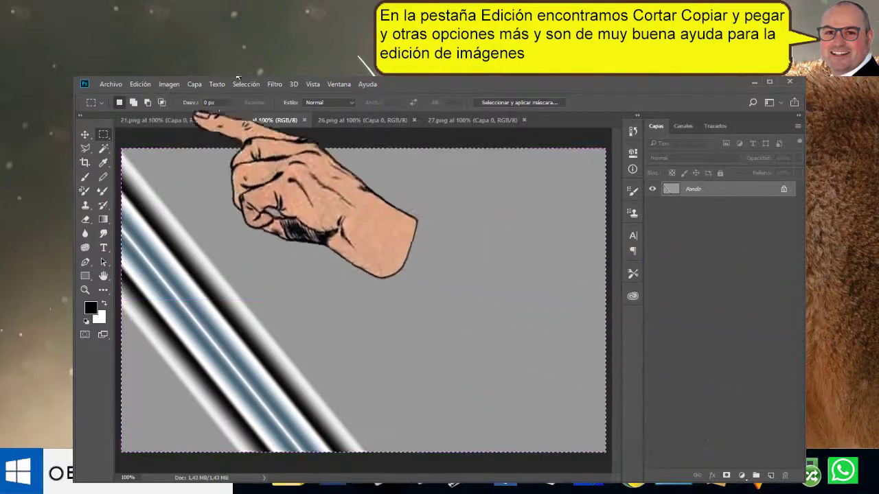
click(140, 84)
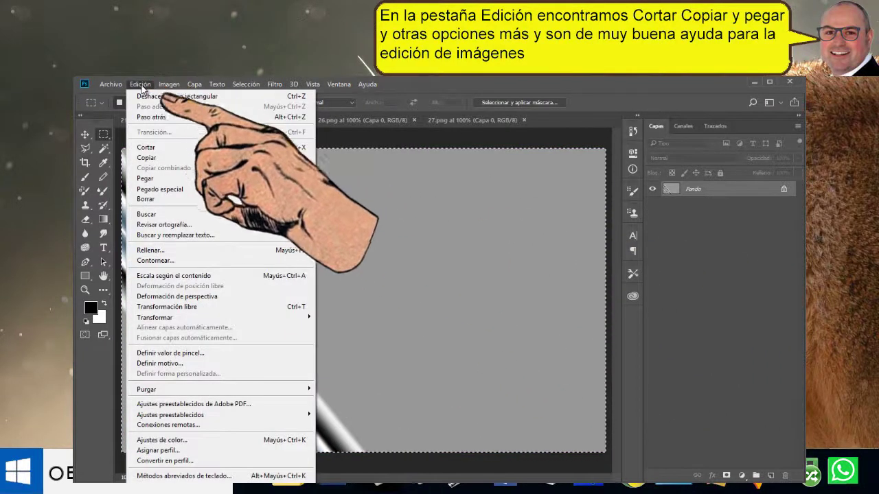
click(143, 158)
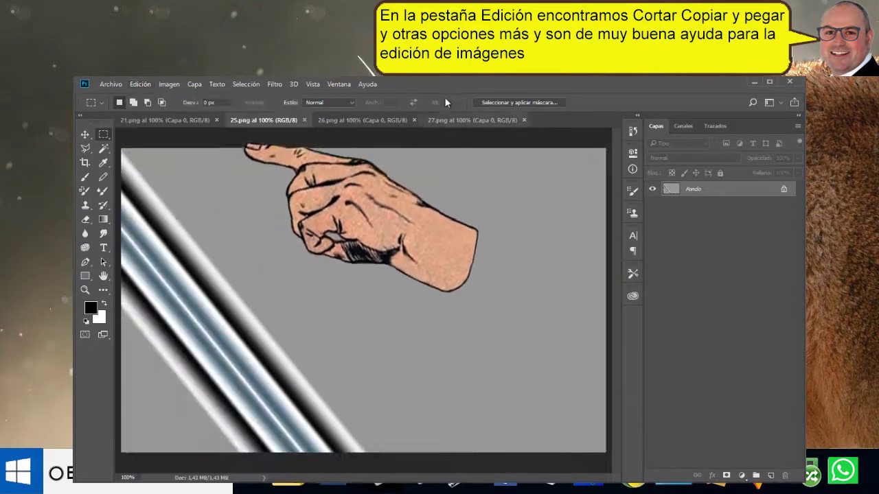
click(456, 120)
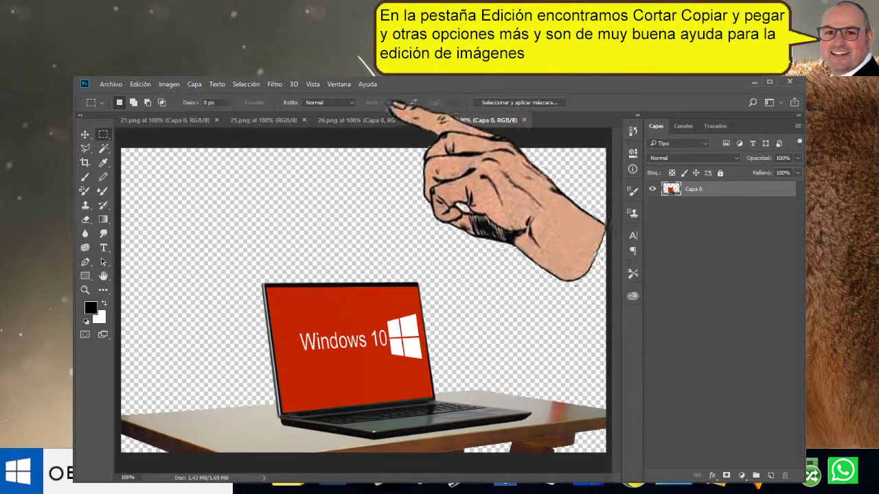
- Paste the stripes into 27.png as Capa 1 and move it below the laptop layer Capa 0
click(137, 83)
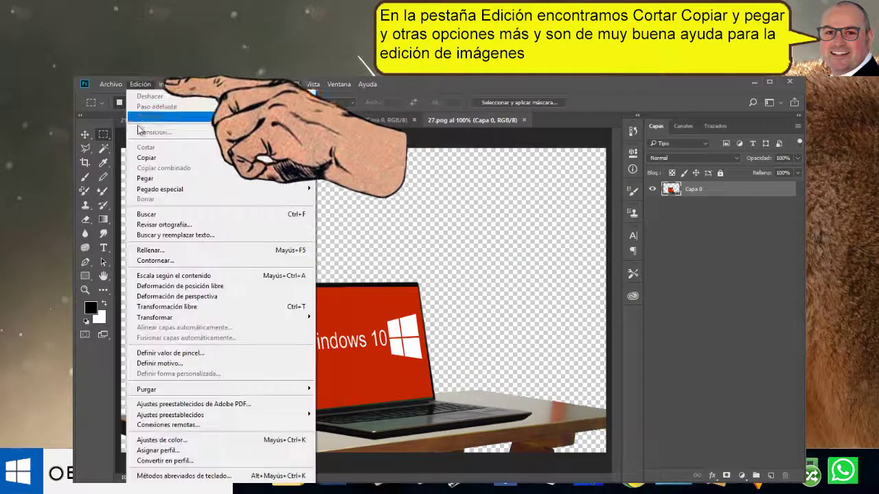
click(145, 178)
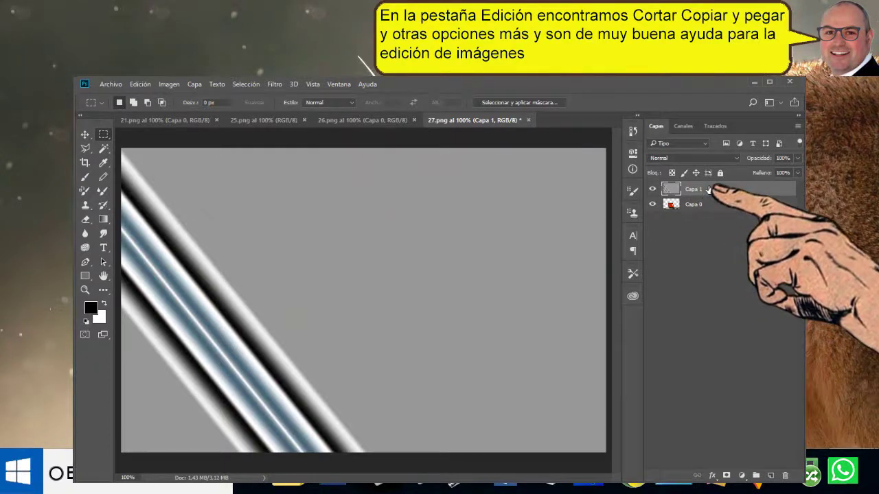
drag(706, 219, 708, 224)
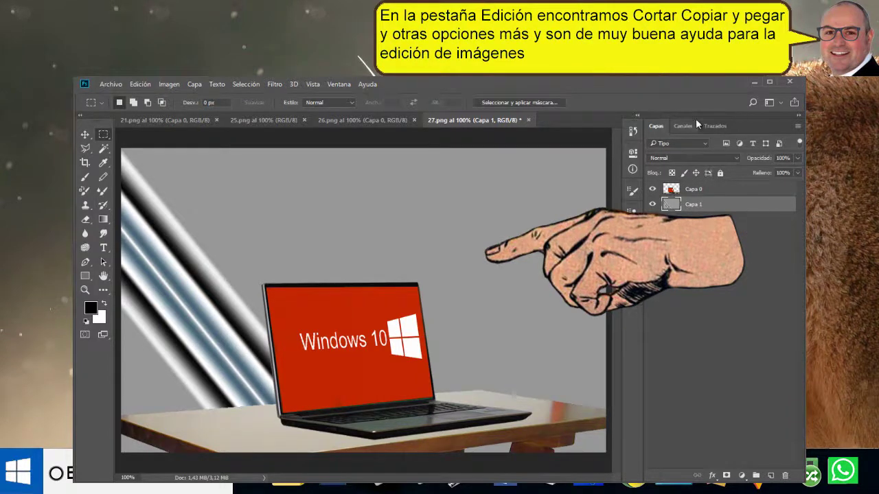
- Marquee-select the whole man image in 21.png and copy it
click(155, 124)
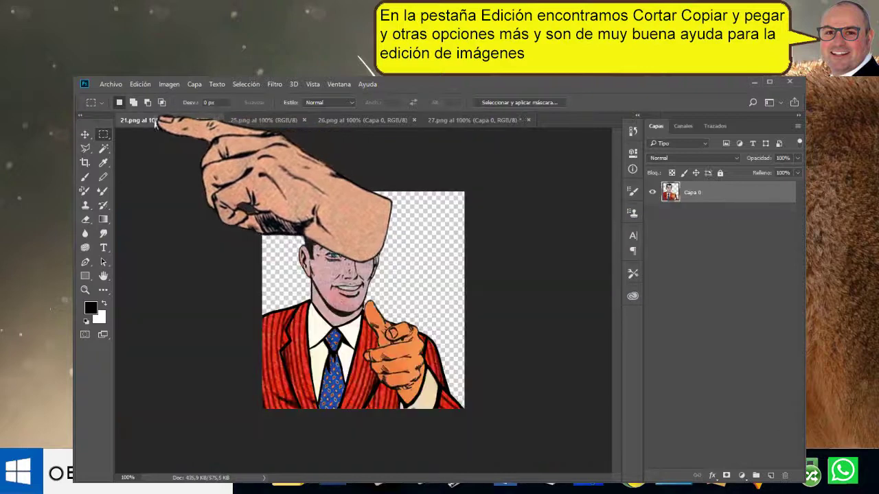
right_click(103, 136)
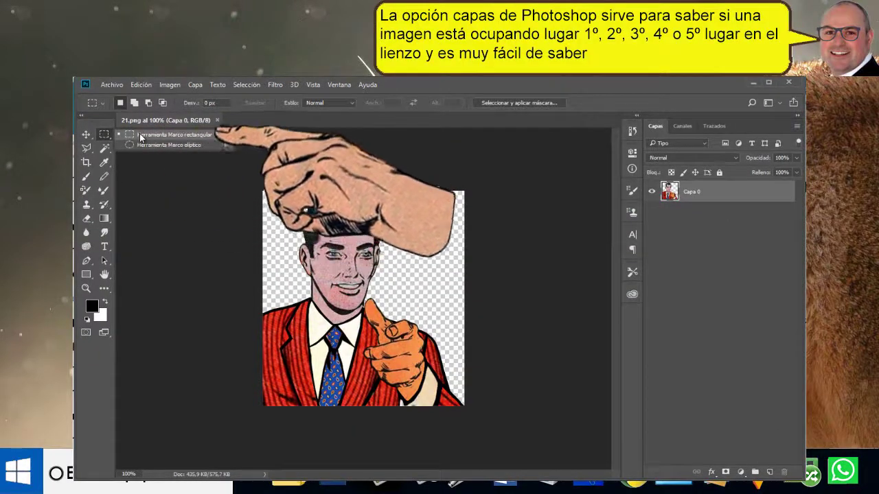
click(140, 137)
mouse_move(216, 170)
mouse_down()
mouse_move(331, 299)
mouse_move(472, 426)
mouse_up()
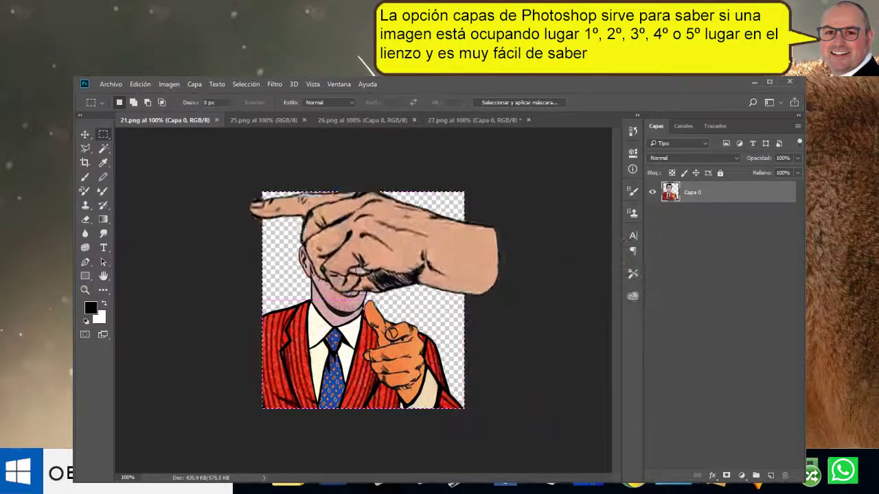
click(141, 84)
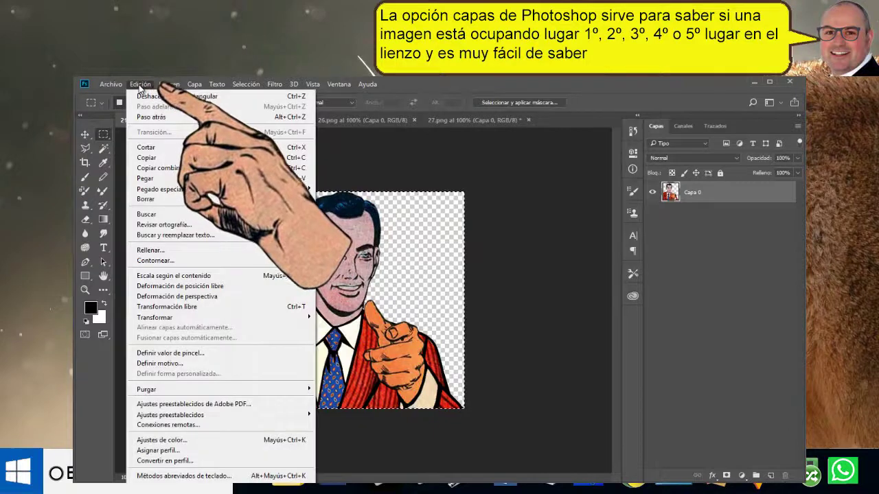
click(146, 157)
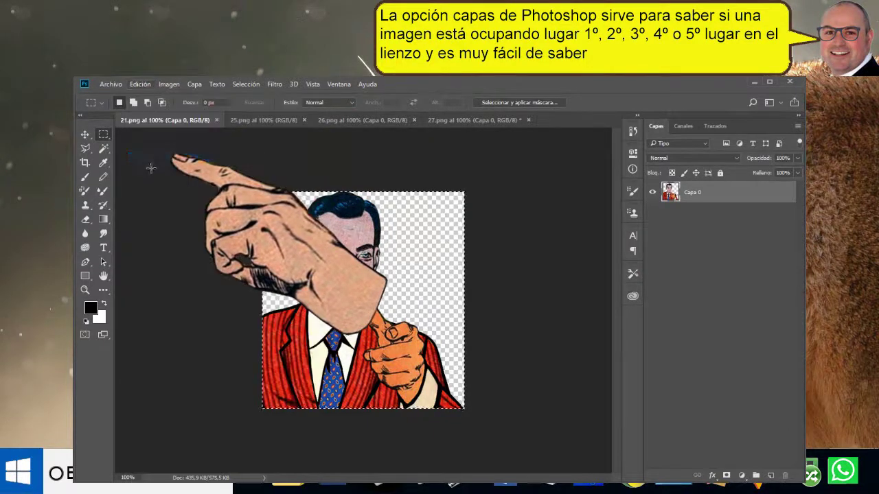
- Paste the man into 27.png as visible layer Capa 3, placed left of the laptop
click(452, 119)
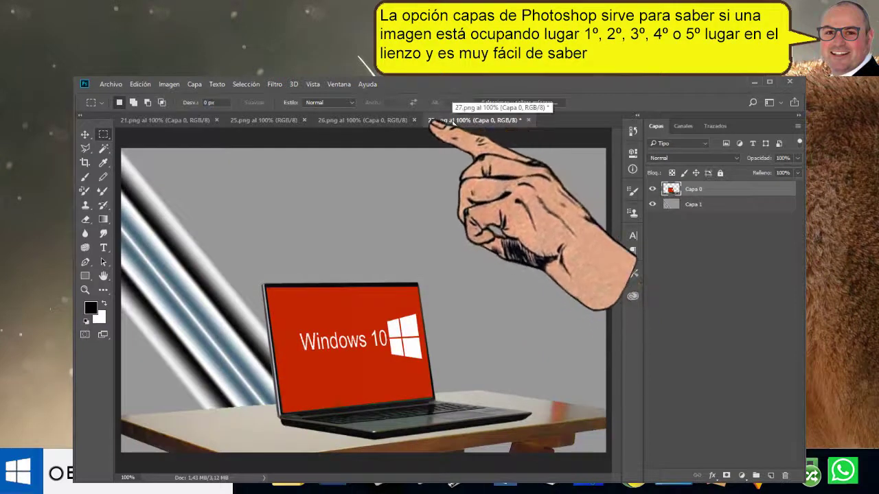
click(140, 83)
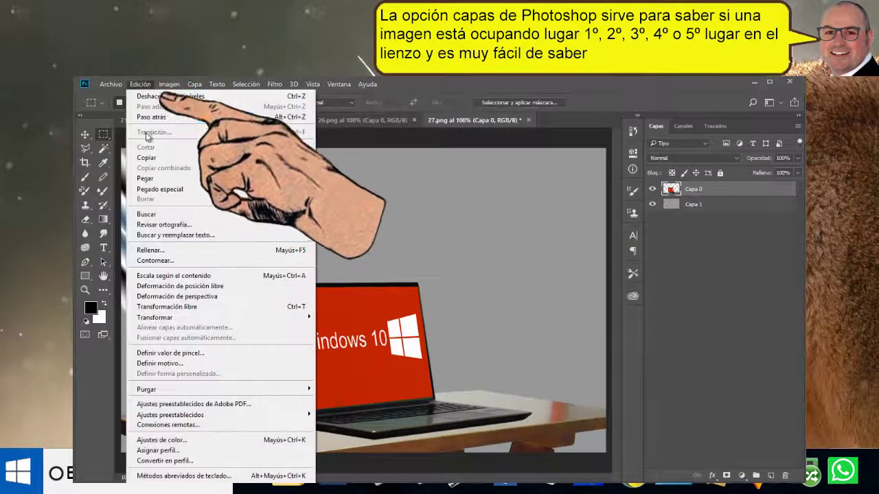
click(143, 180)
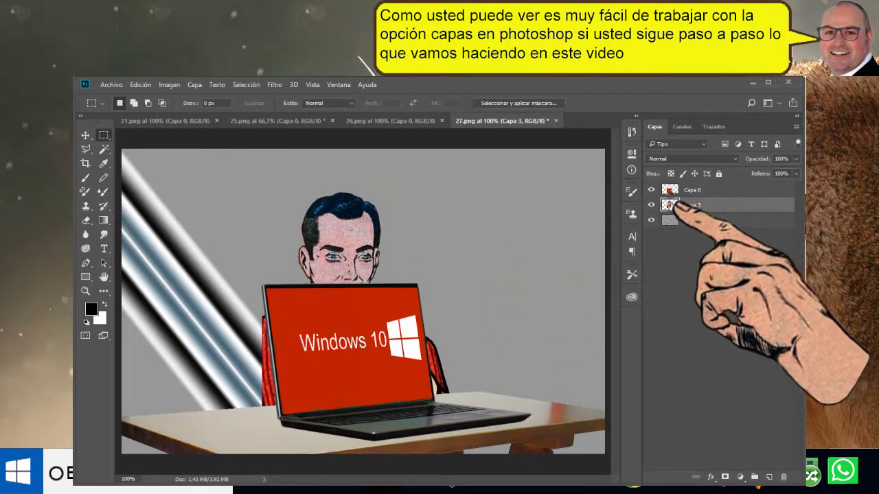
click(651, 191)
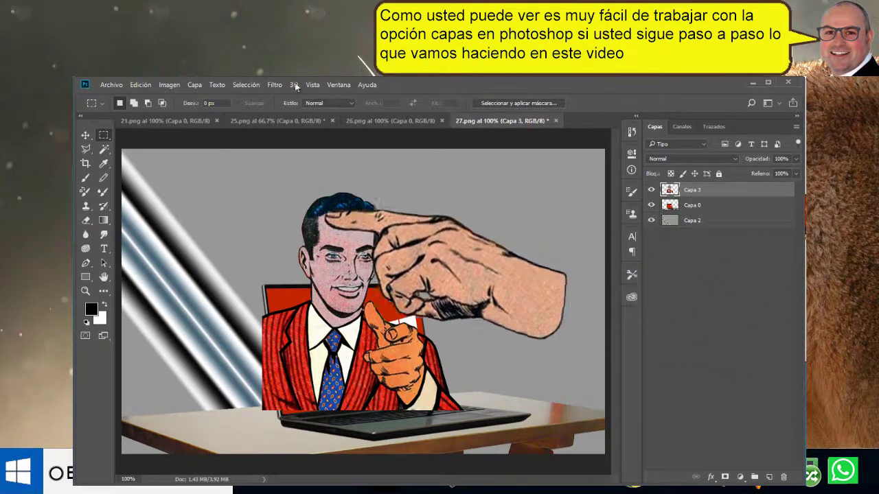
click(85, 135)
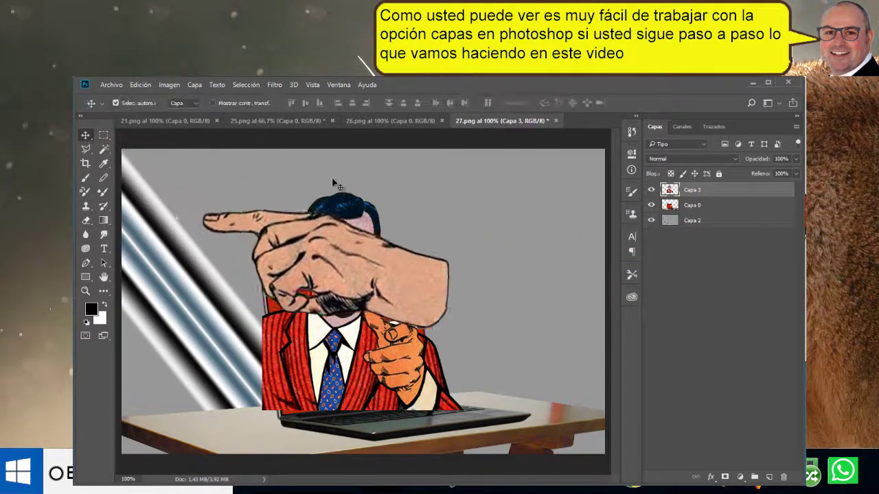
drag(368, 310, 228, 357)
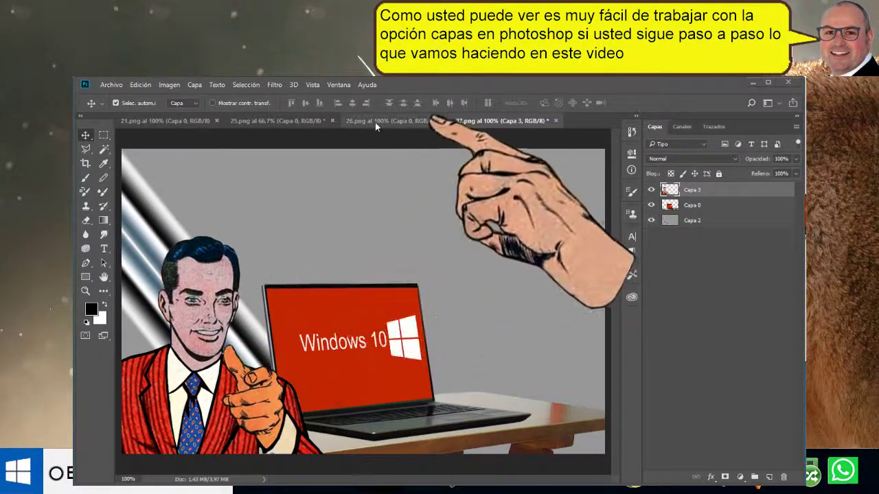
click(375, 122)
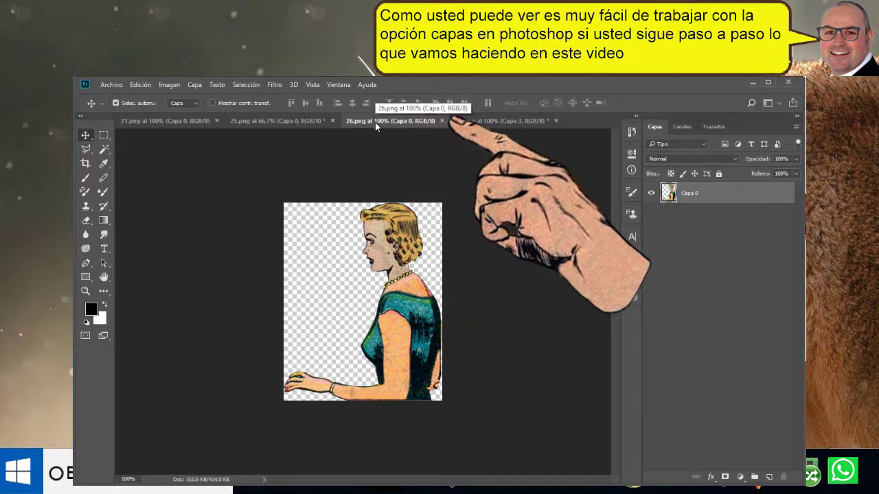
- Marquee-select the entire woman image in 26.png and copy it
click(104, 136)
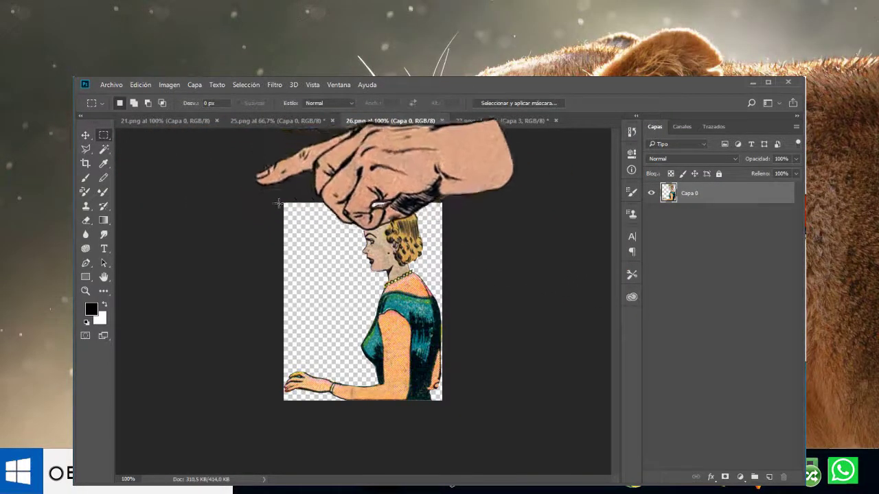
drag(284, 204, 441, 400)
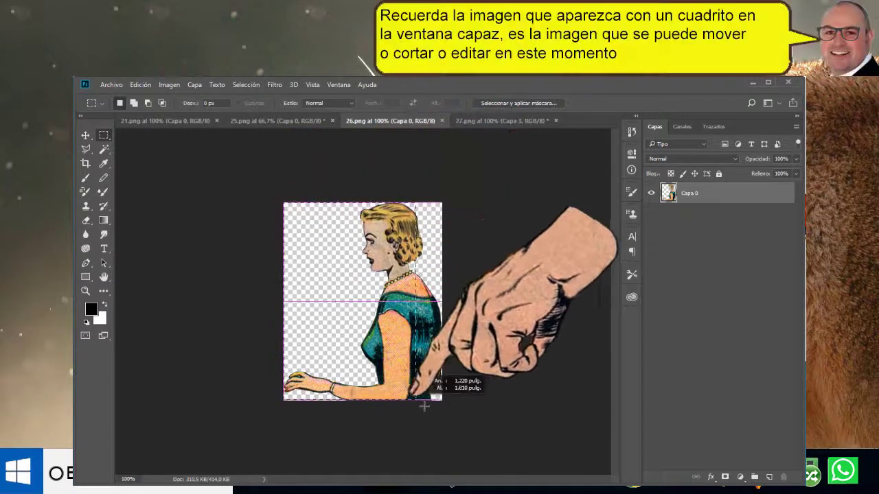
click(137, 86)
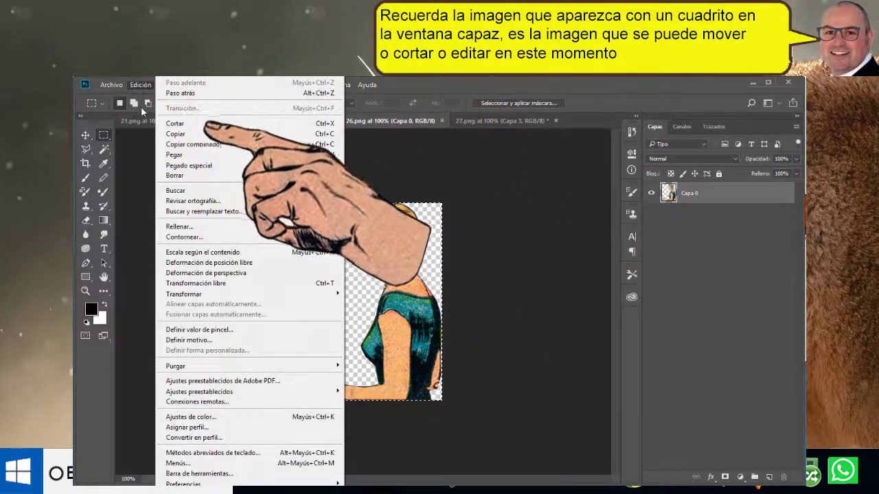
click(180, 135)
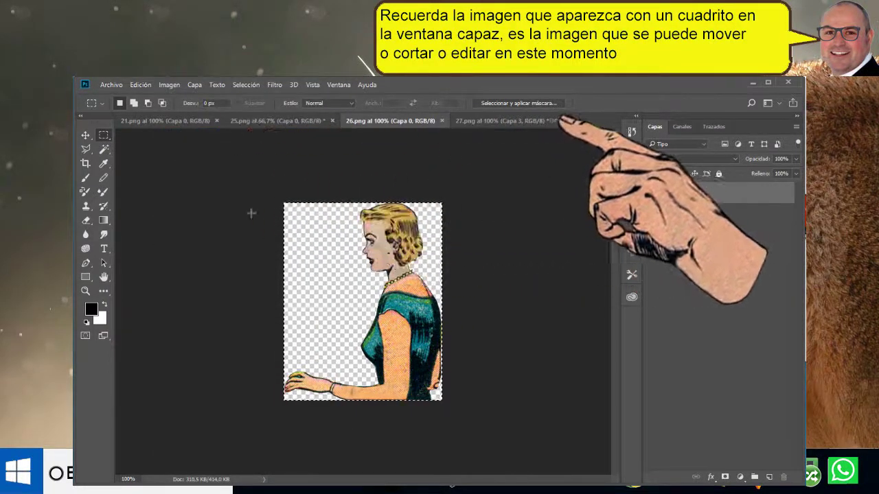
click(503, 120)
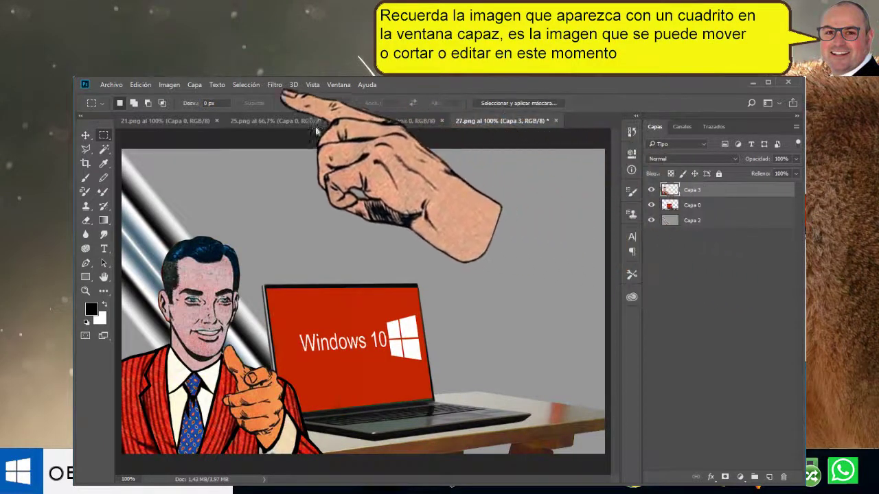
- Paste the woman as Capa 4 above the man and laptop, positioned right of the laptop
click(141, 85)
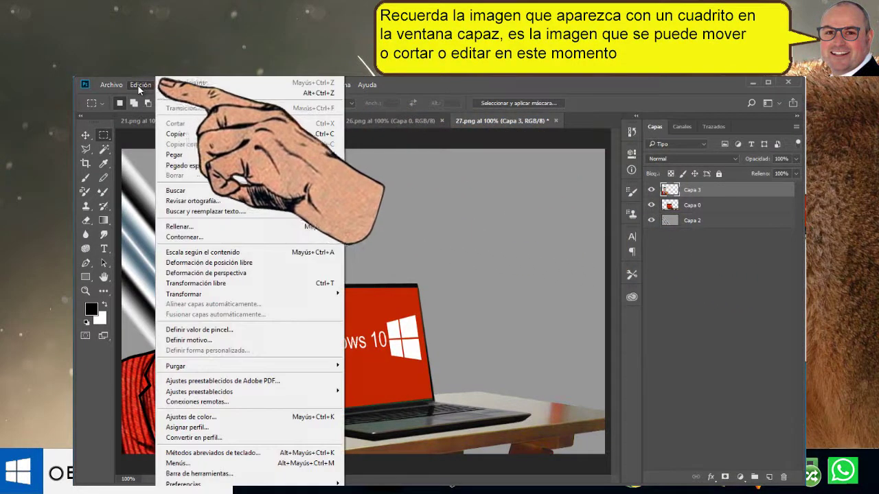
click(183, 154)
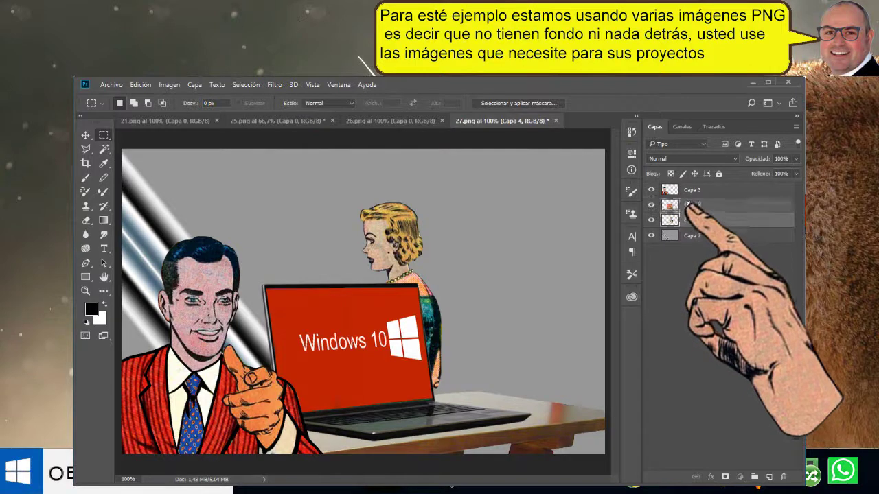
drag(690, 192, 685, 195)
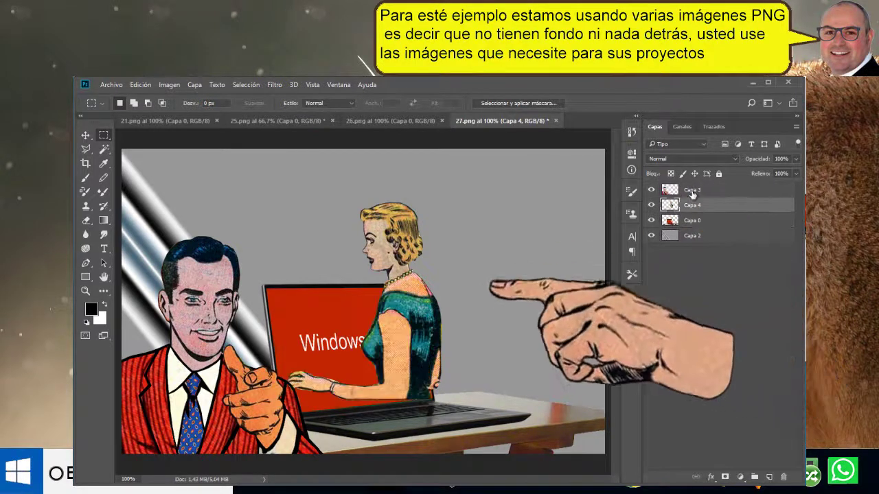
click(85, 134)
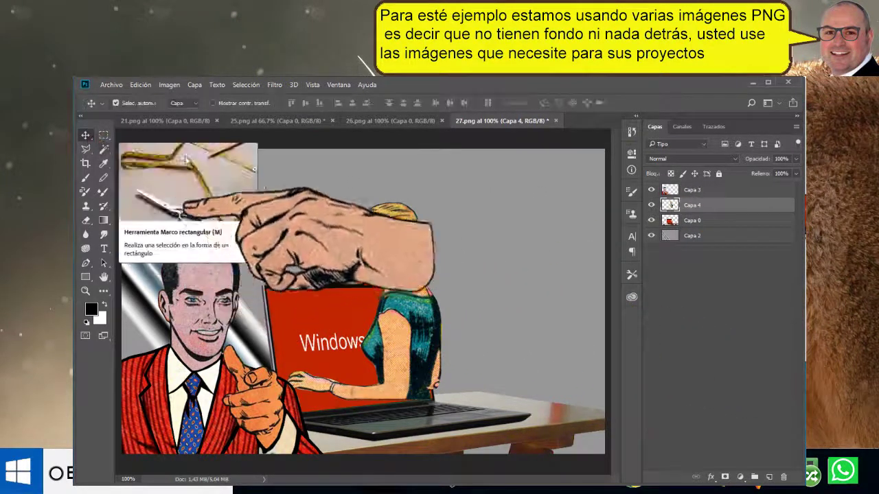
drag(403, 329, 565, 384)
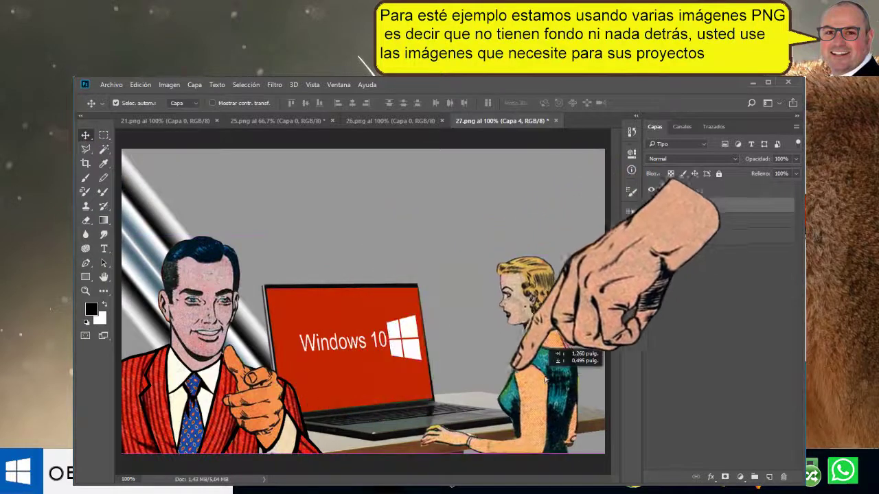
key(m)
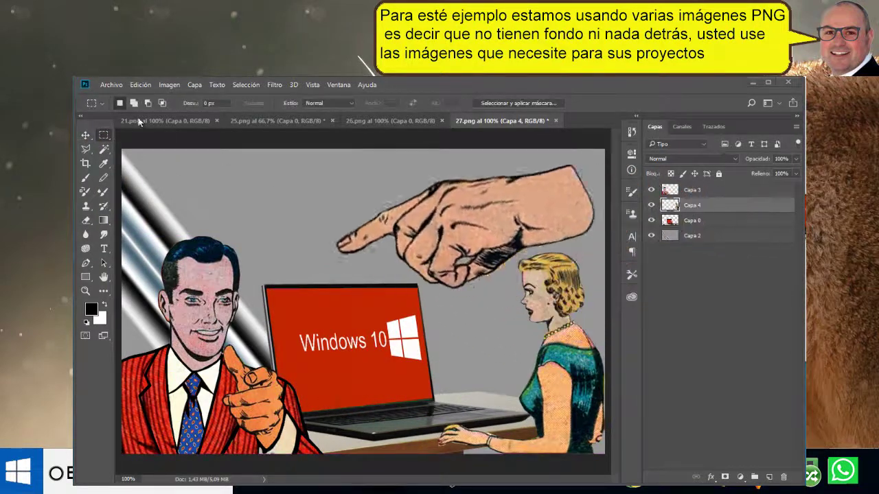
click(109, 85)
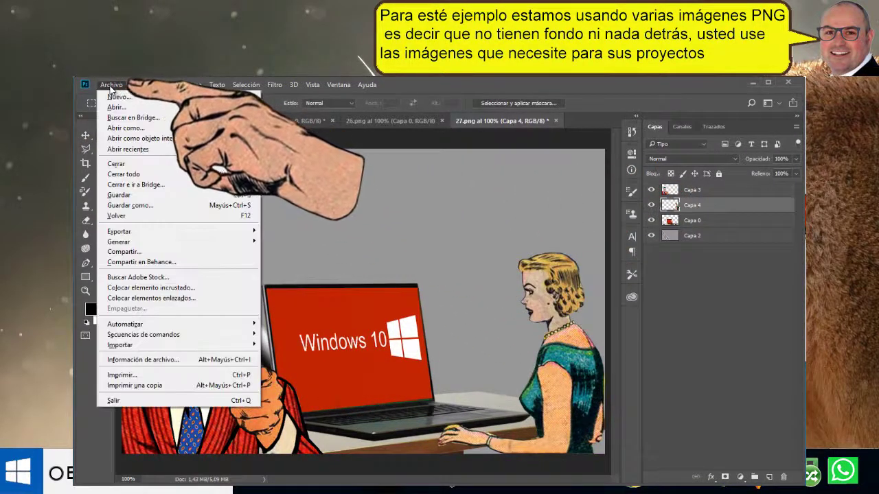
- Save the composite as PNG 'Mi primera imagen editada', accepting the default PNG options
click(131, 206)
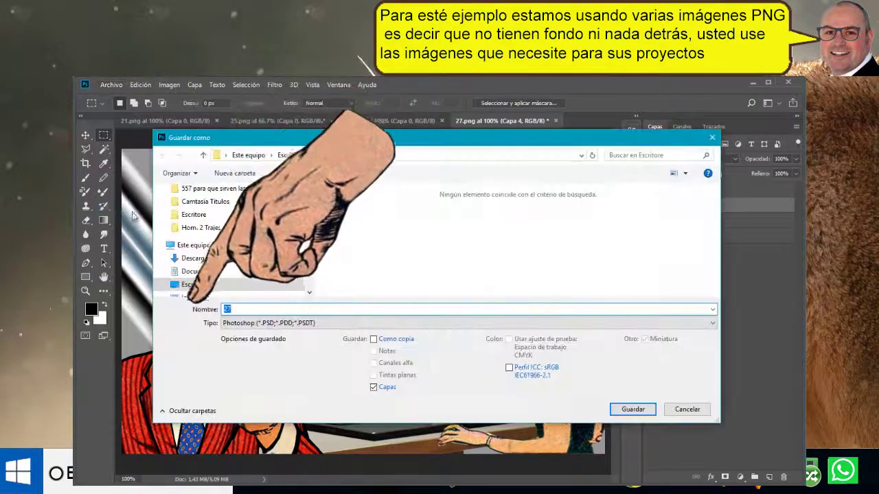
text(Mi primera imagen editada)
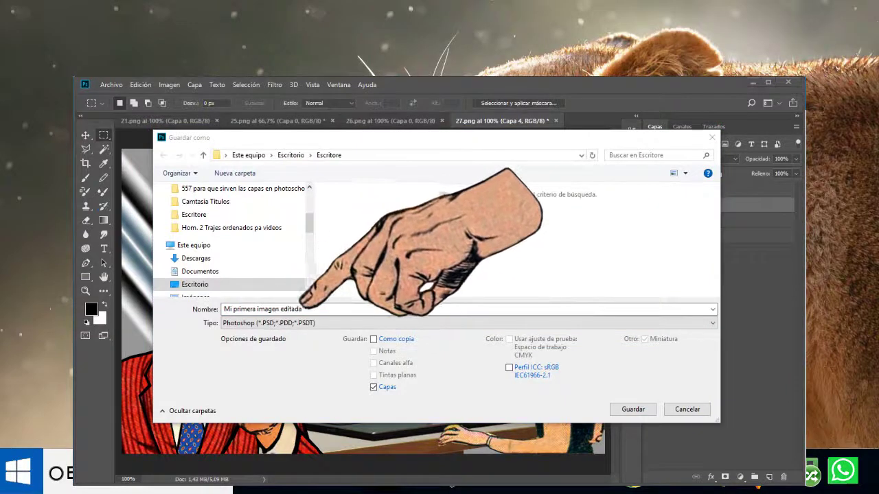
click(712, 324)
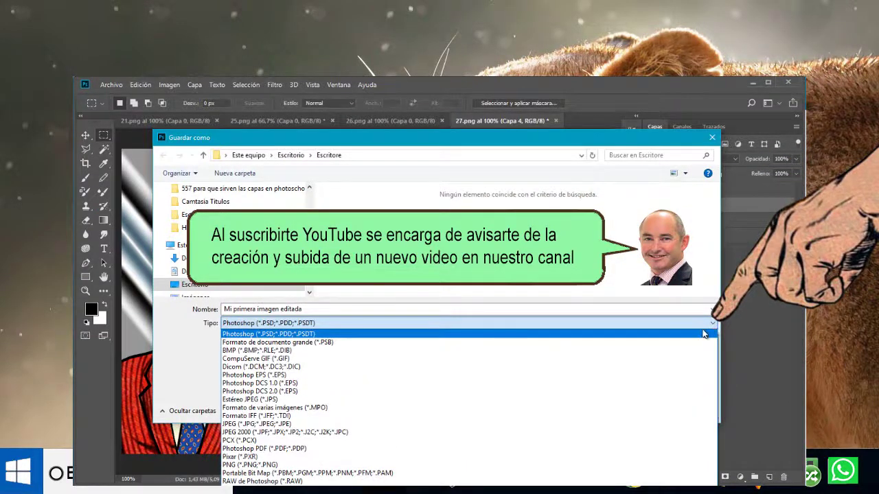
click(282, 465)
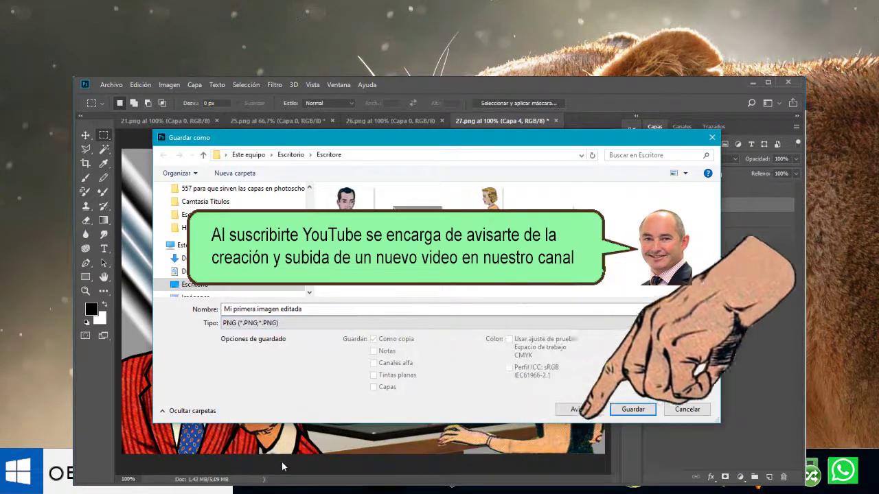
click(632, 410)
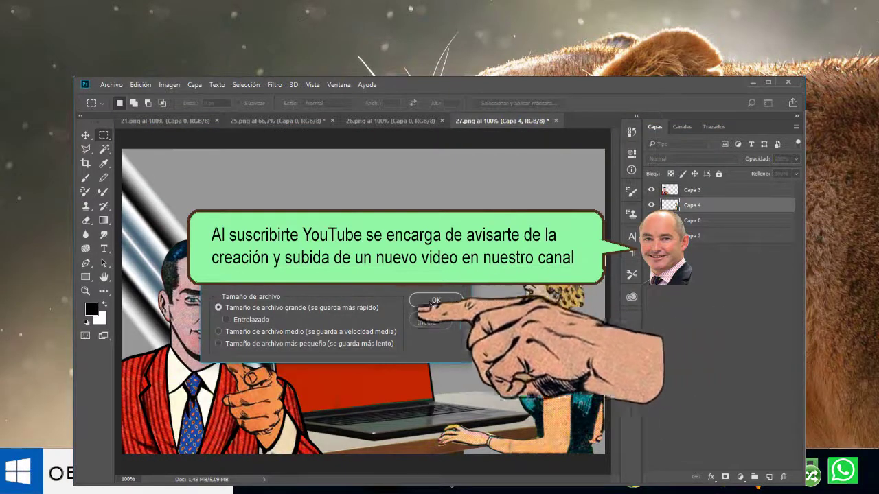
click(430, 302)
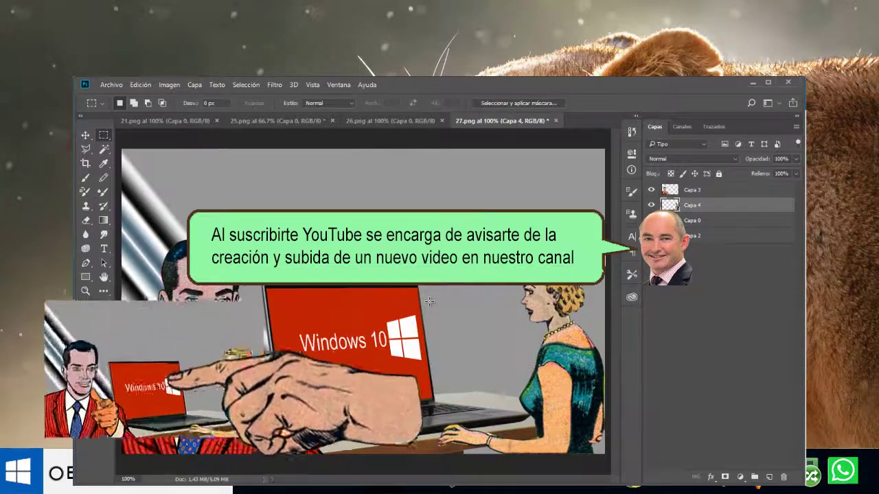